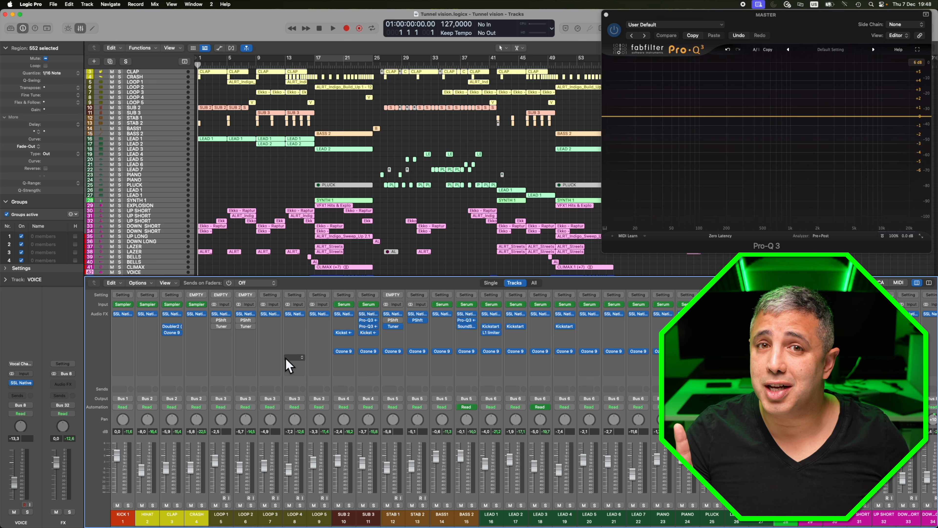
Insert Pro-Q 3 into the empty effect slot below Ozone 9 on all selected channel strips
{"action": "left_click", "coordinate": [351, 359]}
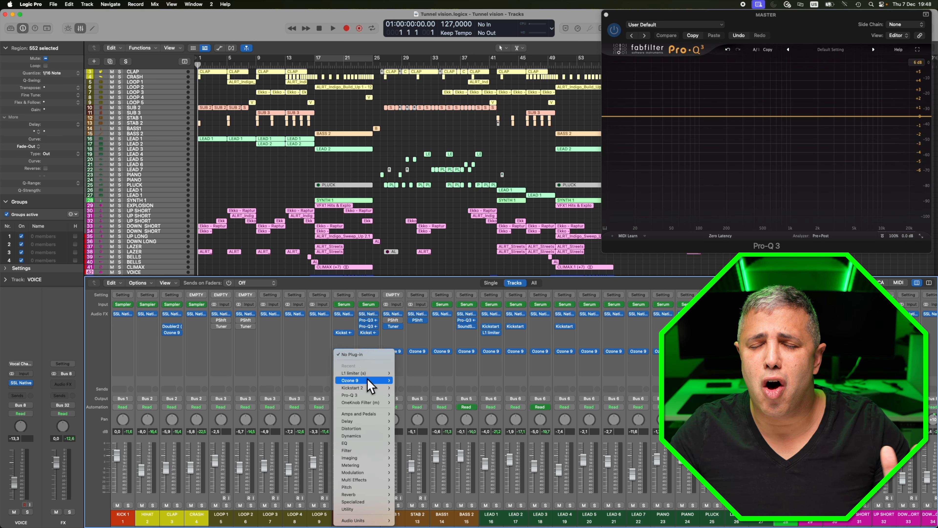
{"action": "mouse_move", "coordinate": [390, 394]}
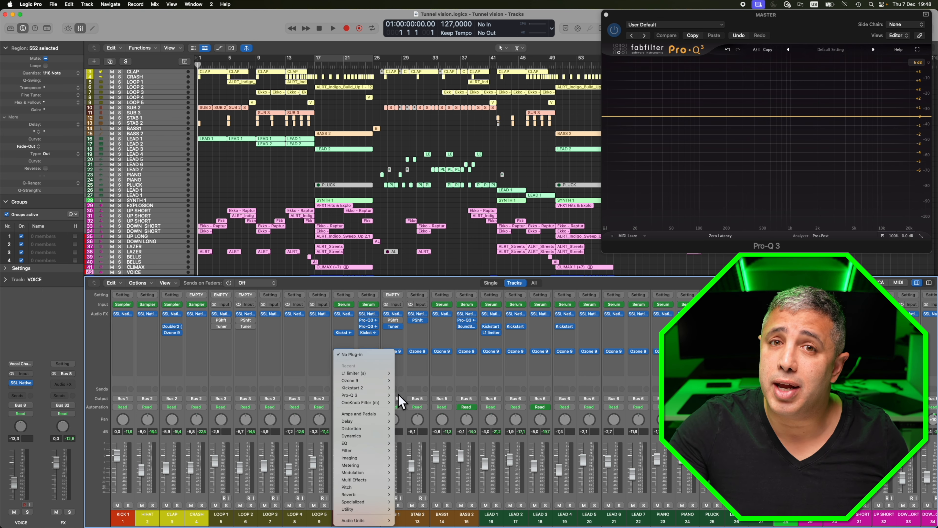
{"action": "left_click", "coordinate": [399, 395]}
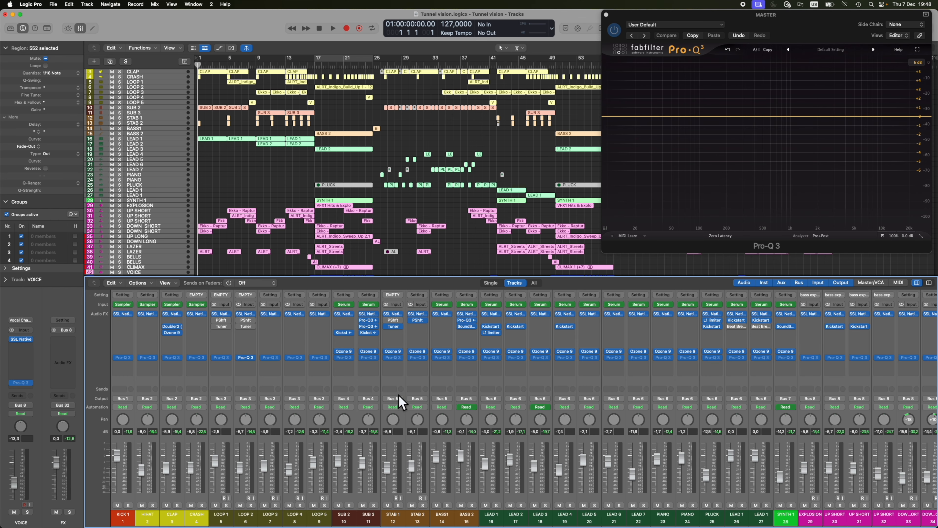
Open the KICK 1 track's Pro-Q 3 and place its window where the closed MASTER equalizer was
{"action": "left_click", "coordinate": [124, 518]}
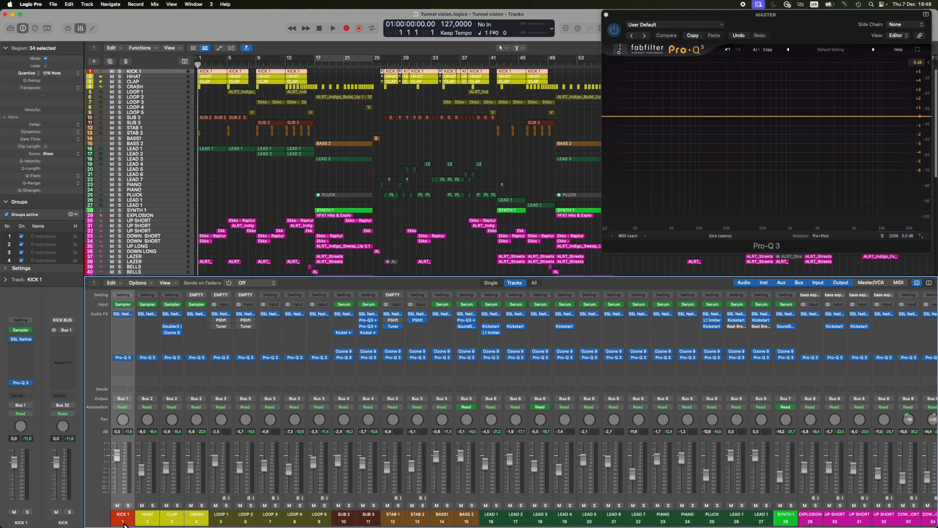
{"action": "left_click", "coordinate": [123, 358]}
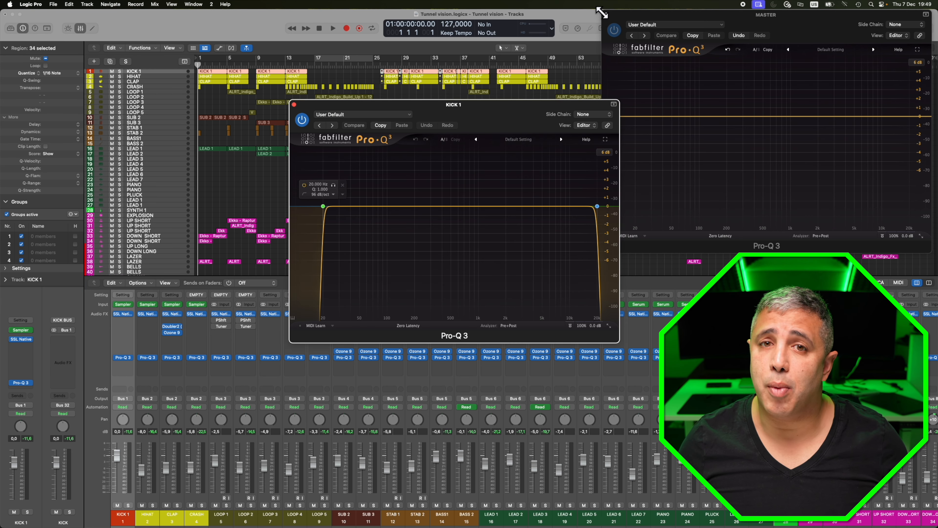
{"action": "left_click", "coordinate": [608, 15]}
{"action": "left_click_drag", "start_coordinate": [512, 105], "coordinate": [822, 15]}
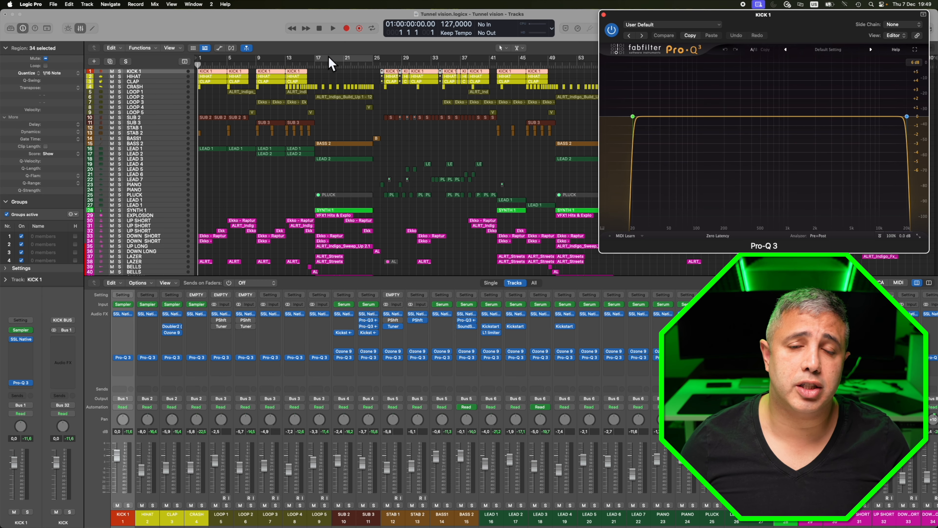
Set the playback cycle from bar 9 to bar 17 and turn on solo mode
{"action": "left_click_drag", "start_coordinate": [328, 56], "coordinate": [276, 55]}
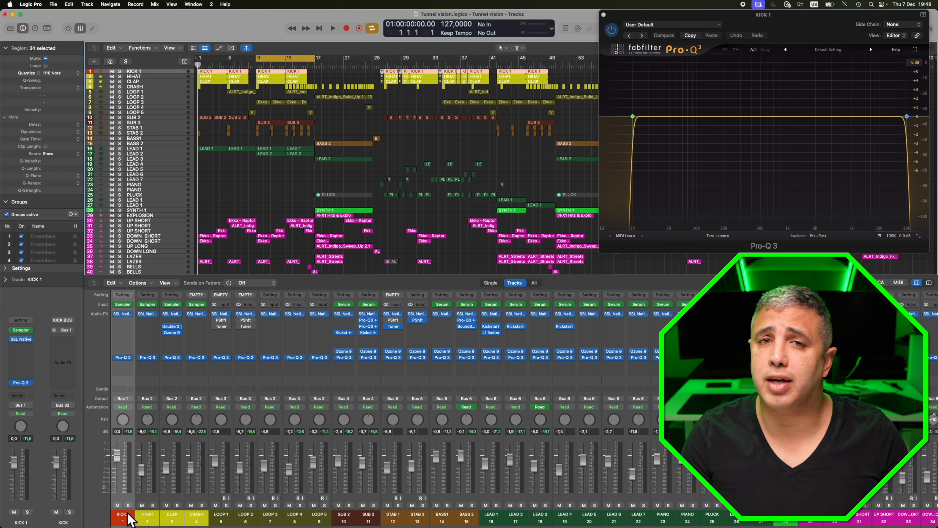
{"action": "key", "text": "ctrl+s"}
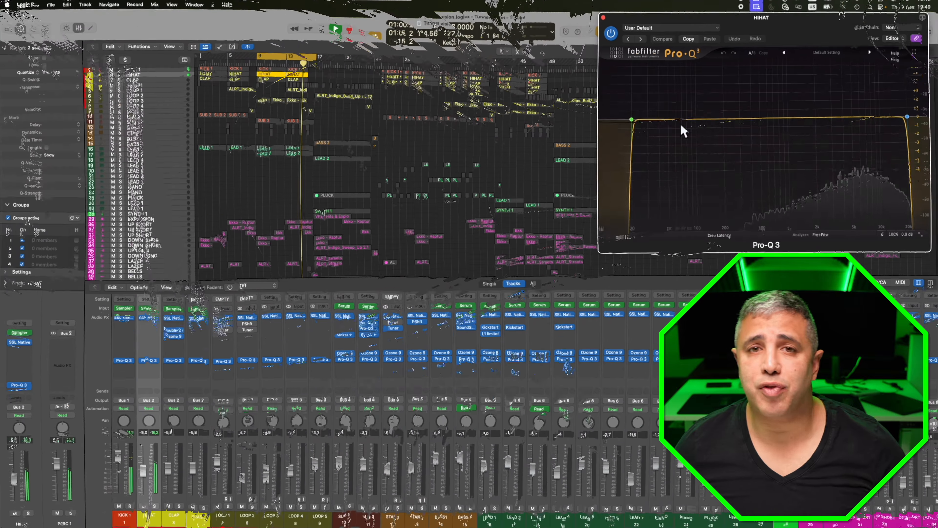
Move the Pro-Q 3 low cut to about 297 Hz on HIHAT and about 207 Hz on CLAP
{"action": "mouse_move", "coordinate": [635, 122]}
{"action": "left_click_drag", "start_coordinate": [634, 118], "coordinate": [740, 169]}
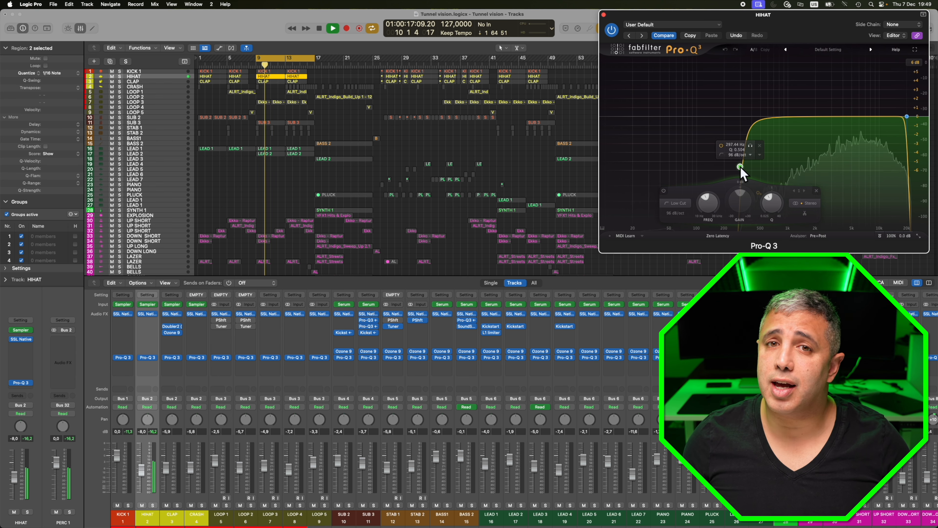
{"action": "key", "text": "Down"}
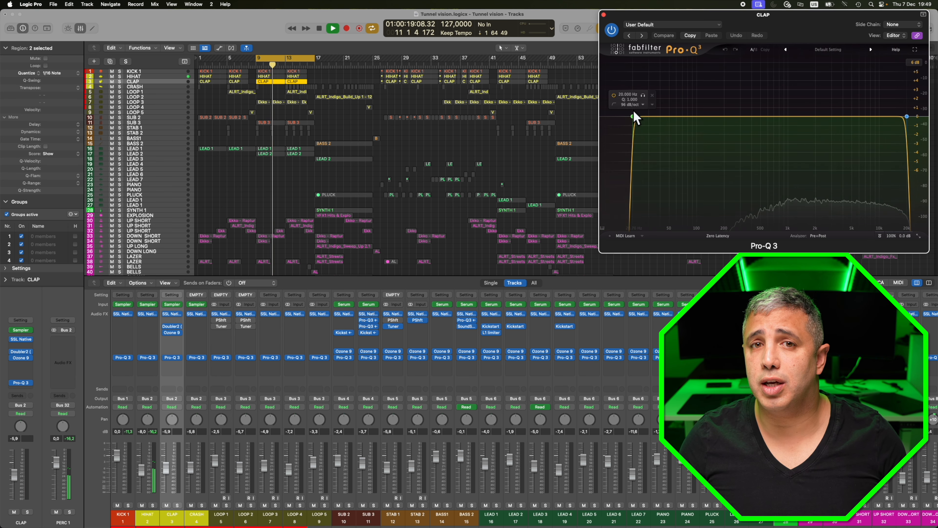
{"action": "left_click_drag", "start_coordinate": [633, 117], "coordinate": [725, 152]}
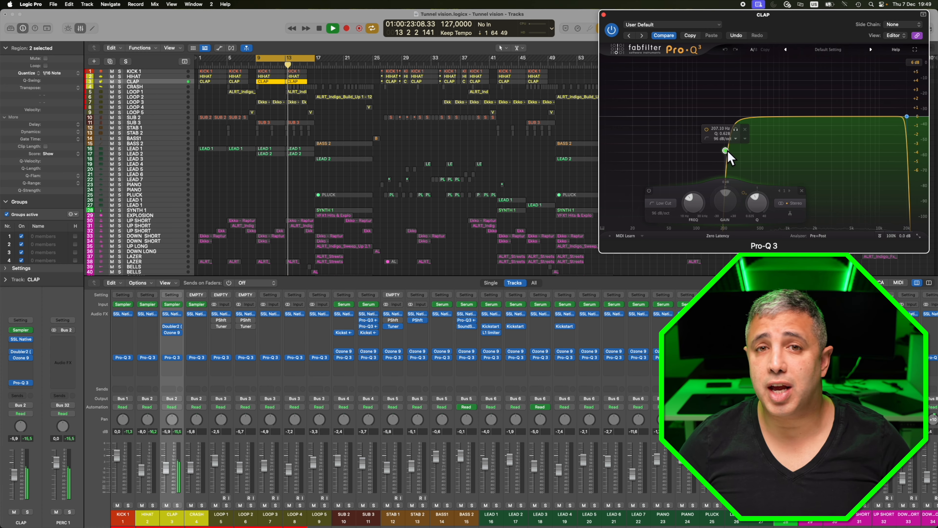
Raise the low cut on CRASH, and on LOOP 2 while playing its region with the cycle set from bar 17 to 21
{"action": "key", "text": "Down"}
{"action": "left_click_drag", "start_coordinate": [633, 117], "coordinate": [708, 164]}
{"action": "left_click_drag", "start_coordinate": [316, 57], "coordinate": [344, 58]}
{"action": "left_click", "coordinate": [335, 97]}
{"action": "key", "text": "space"}
{"action": "left_click_drag", "start_coordinate": [633, 118], "coordinate": [726, 119]}
Play the LOOP 3 track with the cycle set from bar 11 to bar 15 to check its spectrum
{"action": "key", "text": "Down"}
{"action": "left_click_drag", "start_coordinate": [274, 58], "coordinate": [304, 58]}
{"action": "key", "text": "space"}
{"action": "key", "text": "space"}
Set the cycle around bar 24 and play the LOOP 4 drum fill region from there
{"action": "key", "text": "Down"}
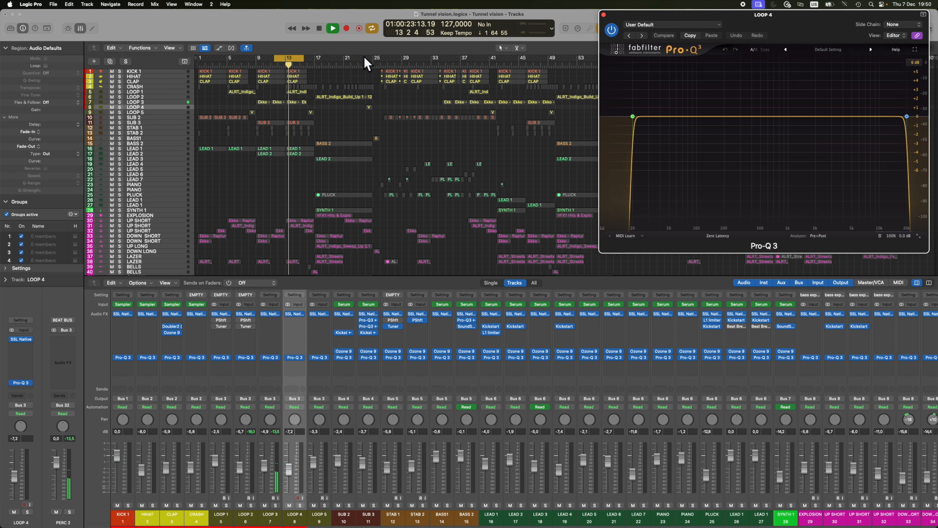
{"action": "left_click_drag", "start_coordinate": [365, 58], "coordinate": [372, 58]}
{"action": "left_click", "coordinate": [369, 108]}
{"action": "key", "text": "space"}
{"action": "key", "text": "space"}
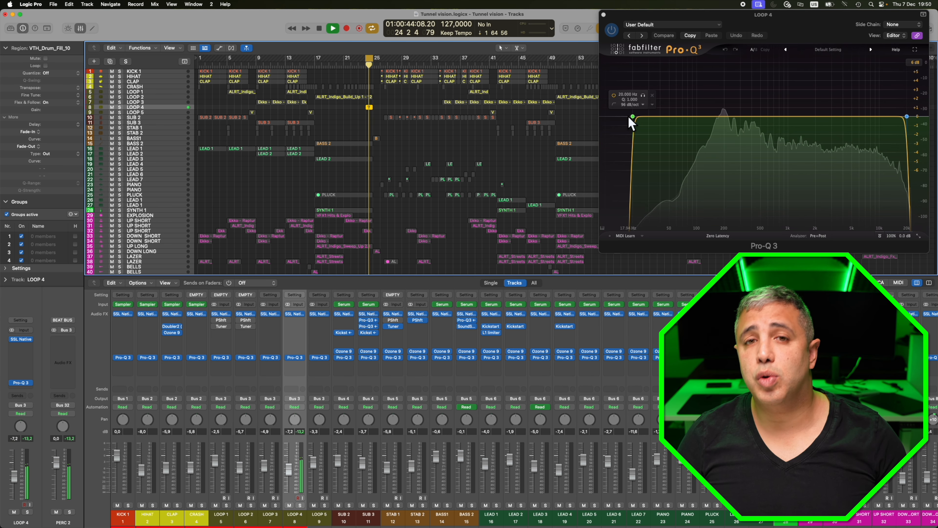
Raise the low cut in LOOP 4's Pro-Q 3 and adjust the filter slope
{"action": "left_click_drag", "start_coordinate": [631, 118], "coordinate": [690, 123]}
{"action": "left_click", "coordinate": [624, 213]}
{"action": "left_click", "coordinate": [637, 259]}
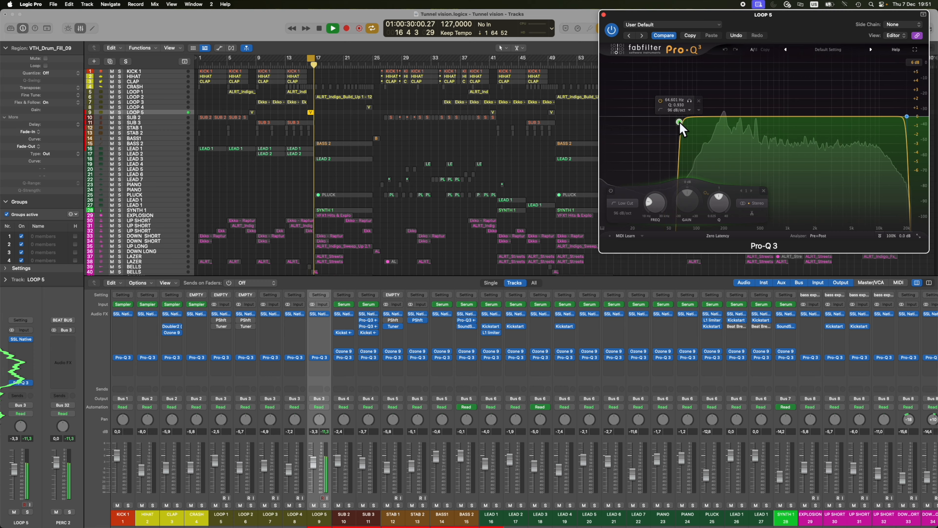
Move the low cut in LOOP 5's Pro-Q 3 up to about 101 Hz
{"action": "left_click_drag", "start_coordinate": [680, 122], "coordinate": [698, 134]}
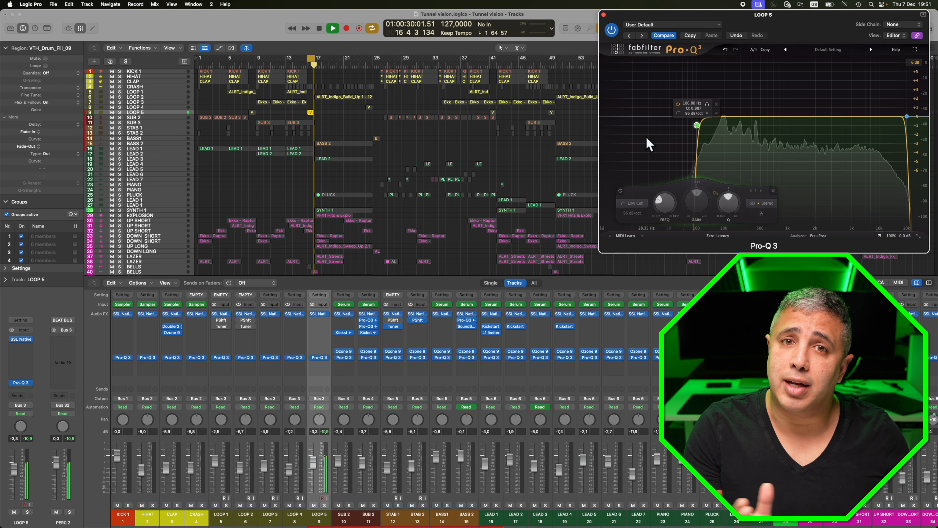
Select the SUB 2 regions starting at bar 5, set the cycle to them and play them
{"action": "key", "text": "Down"}
{"action": "left_click_drag", "start_coordinate": [254, 119], "coordinate": [237, 117]}
{"action": "key", "text": "super+u"}
{"action": "key", "text": "space"}
{"action": "key", "text": "space"}
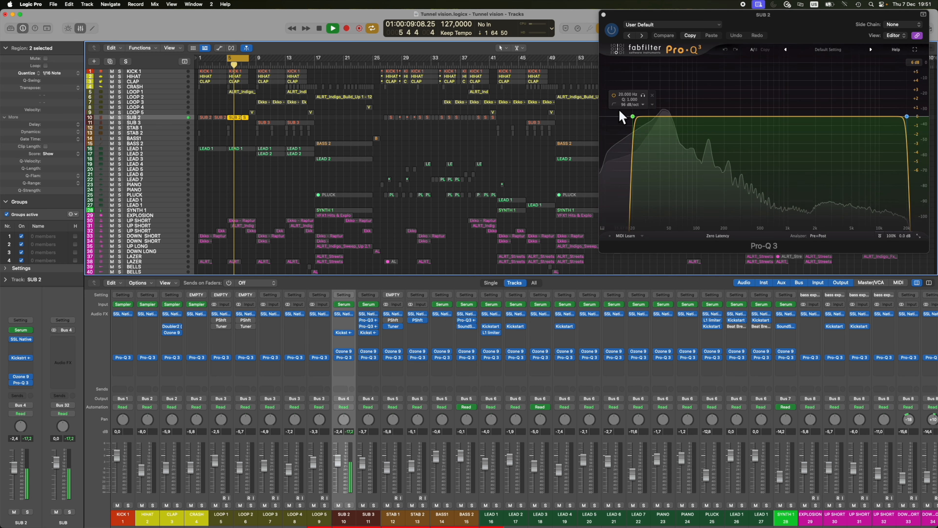
Set SUB 2's low cut slope to 36 dB/oct and lower the cut point slightly to soften the roll-off
{"action": "left_click", "coordinate": [627, 104]}
{"action": "left_click", "coordinate": [638, 153]}
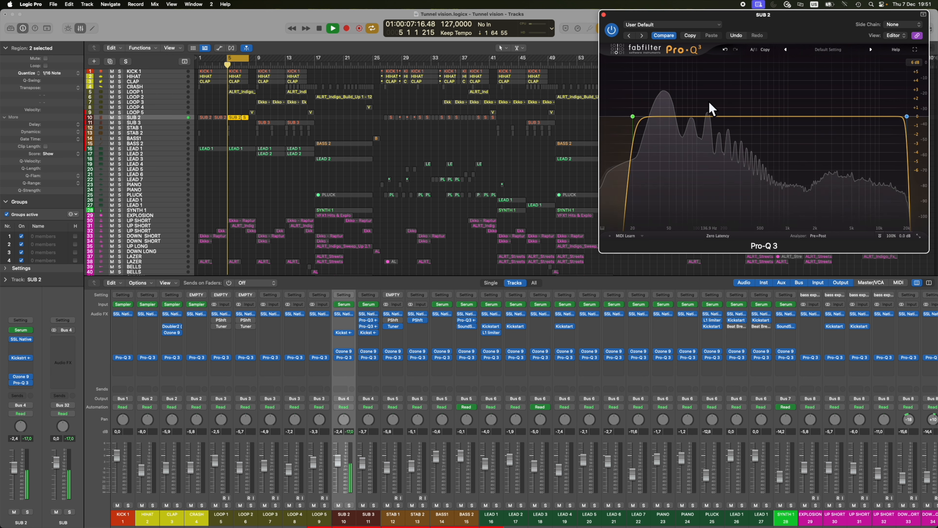
{"action": "left_click_drag", "start_coordinate": [632, 122], "coordinate": [638, 139]}
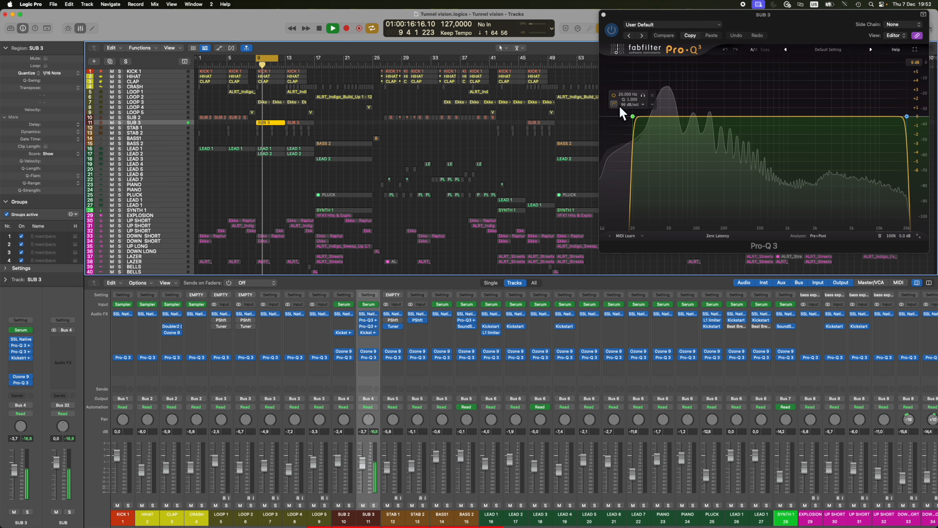
Set SUB 3's low cut to a 36 dB/oct slope at about 18 Hz with a Q of about 0.78
{"action": "key", "text": "Down"}
{"action": "left_click", "coordinate": [625, 105]}
{"action": "left_click", "coordinate": [638, 153]}
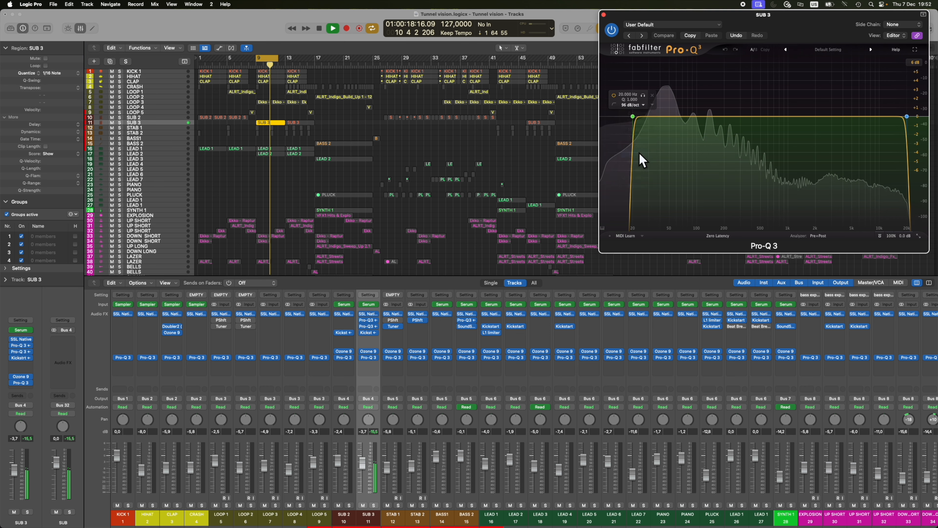
{"action": "left_click_drag", "start_coordinate": [633, 118], "coordinate": [631, 143]}
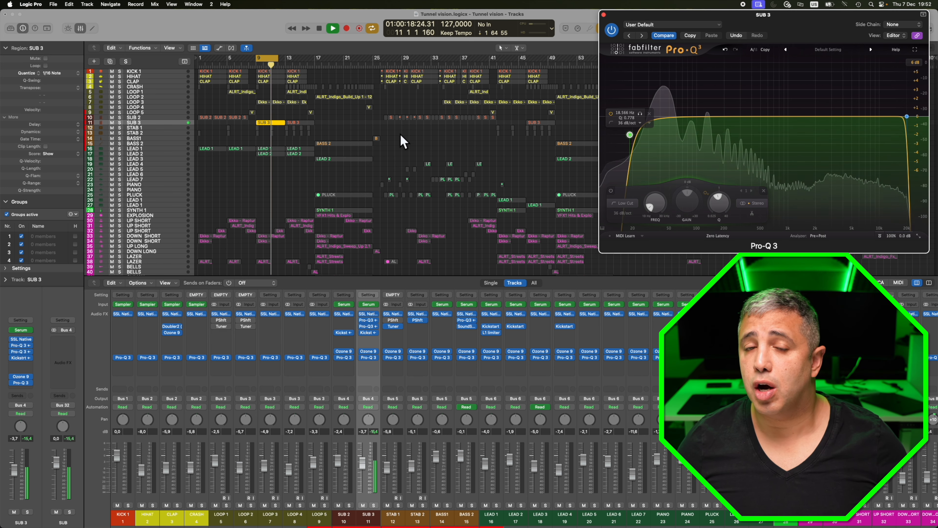
Set STAB 1's low cut to about 22 Hz with a 36 dB/oct slope and a softer knee
{"action": "key", "text": "Down"}
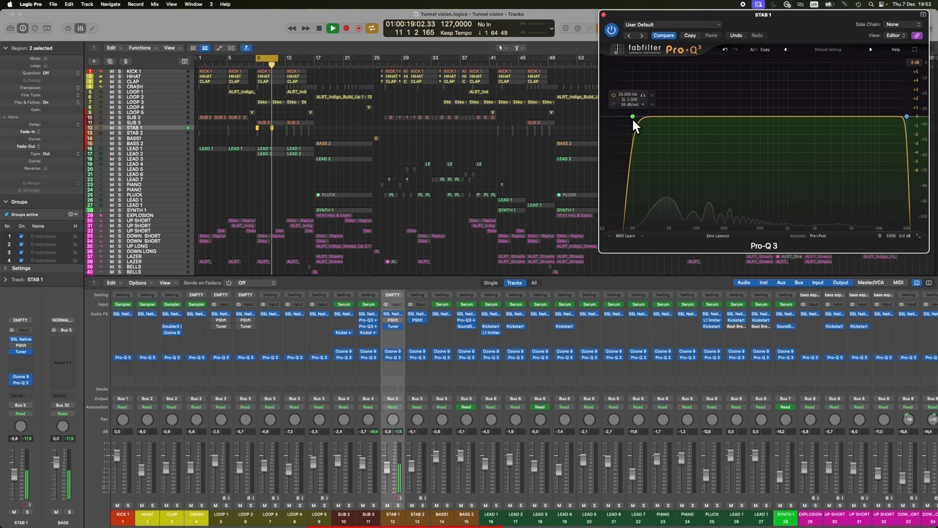
{"action": "left_click_drag", "start_coordinate": [632, 117], "coordinate": [637, 139]}
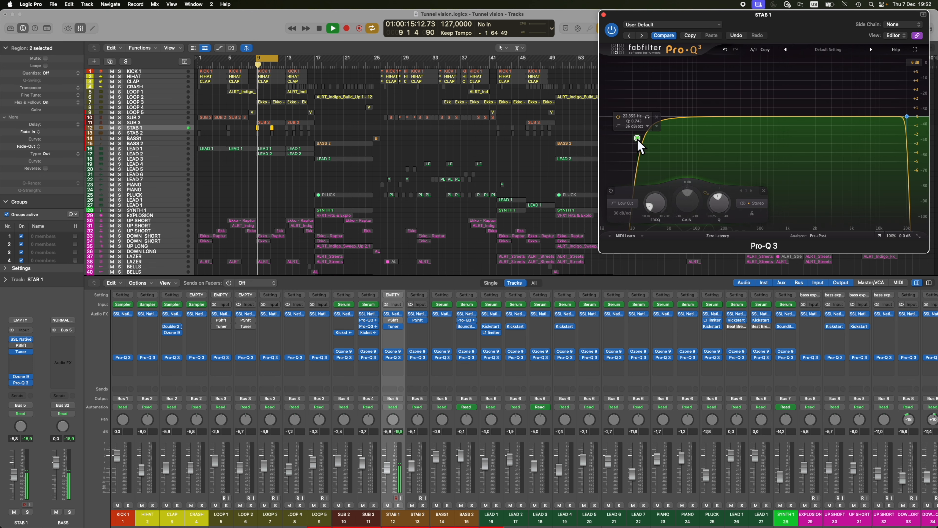
Set STAB 2's low cut to a 30 dB/oct slope at about 23 Hz
{"action": "key", "text": "Down"}
{"action": "key", "text": "space"}
{"action": "left_click", "coordinate": [632, 104]}
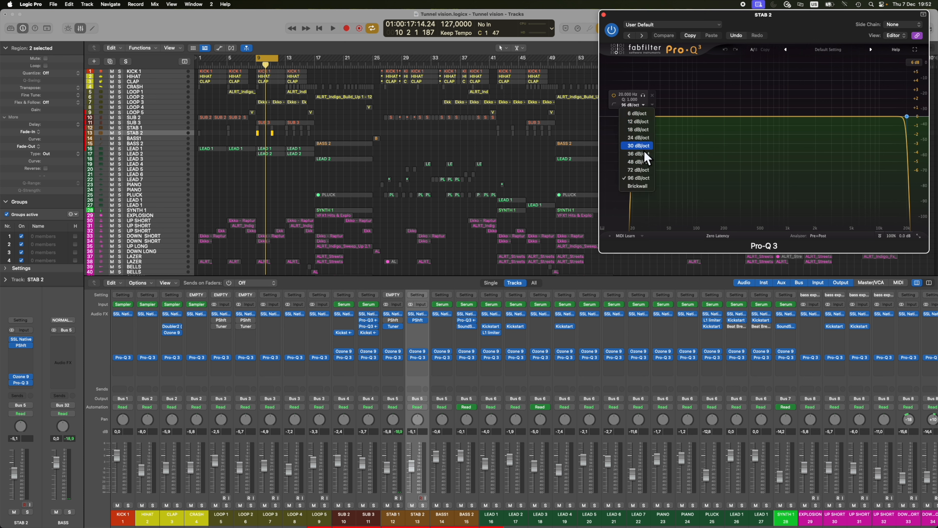
{"action": "left_click", "coordinate": [646, 163]}
{"action": "key", "text": "space"}
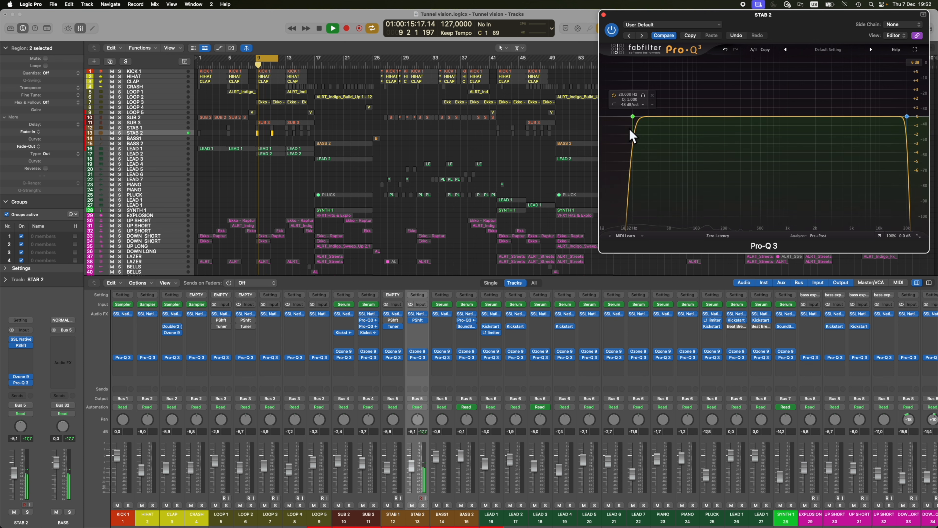
{"action": "left_click", "coordinate": [633, 105]}
{"action": "left_click", "coordinate": [646, 148]}
{"action": "left_click_drag", "start_coordinate": [633, 117], "coordinate": [639, 133]}
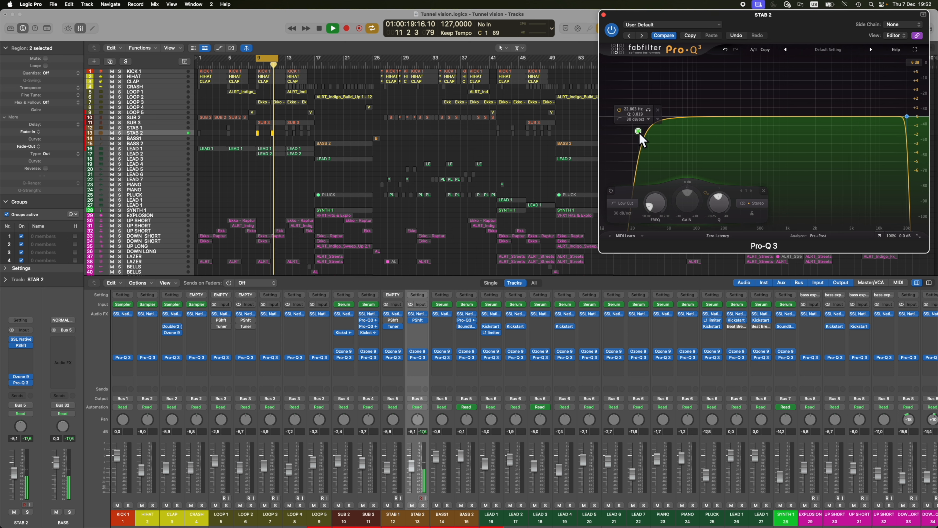
Raise the low cut in BASS1's Pro-Q 3 to about 53 Hz
{"action": "key", "text": "Down"}
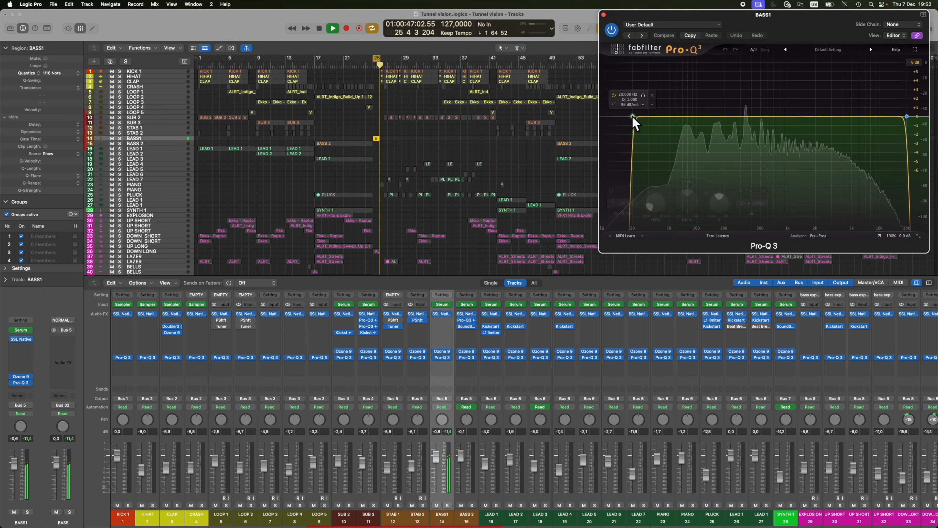
{"action": "left_click_drag", "start_coordinate": [632, 115], "coordinate": [672, 144]}
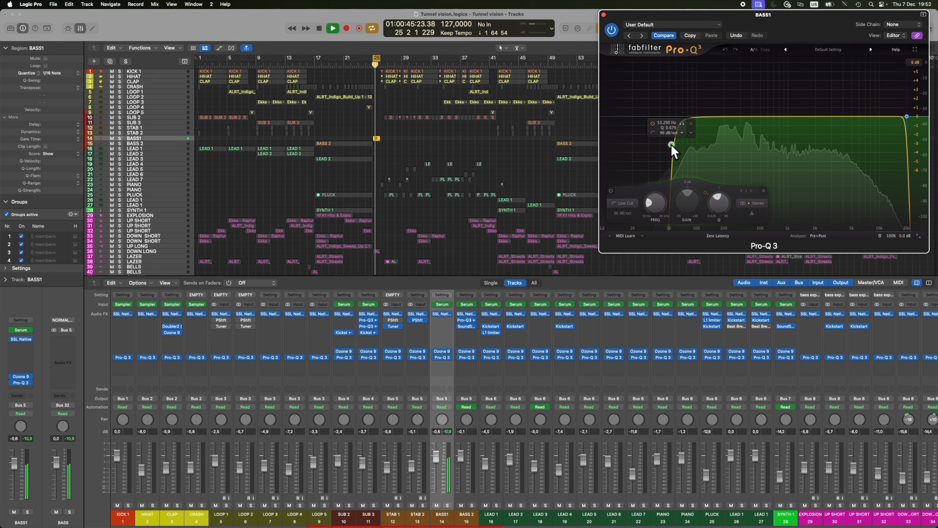
Set the cycle from bar 17 to 25 and set BASS 2's low cut to about 22.5 Hz at 30 dB/oct
{"action": "left_click_drag", "start_coordinate": [317, 60], "coordinate": [351, 71]}
{"action": "left_click_drag", "start_coordinate": [374, 71], "coordinate": [375, 69]}
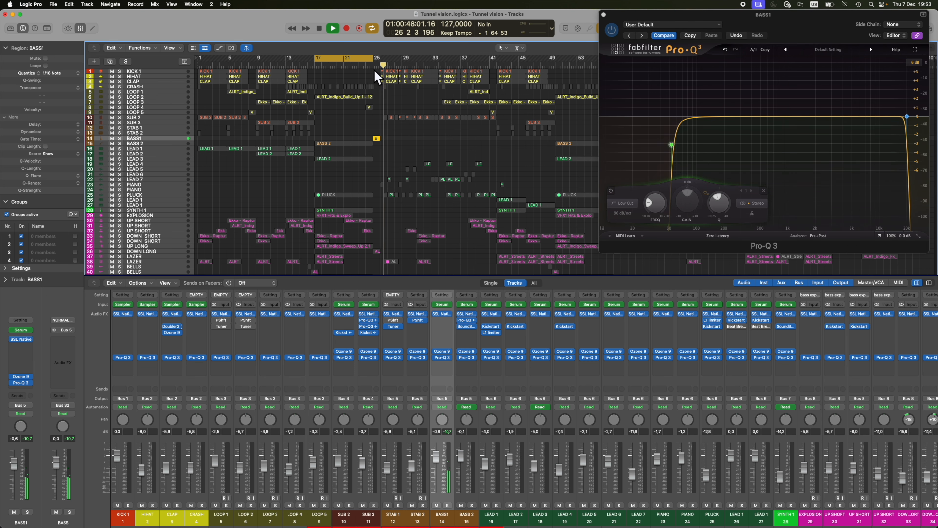
{"action": "key", "text": "Down"}
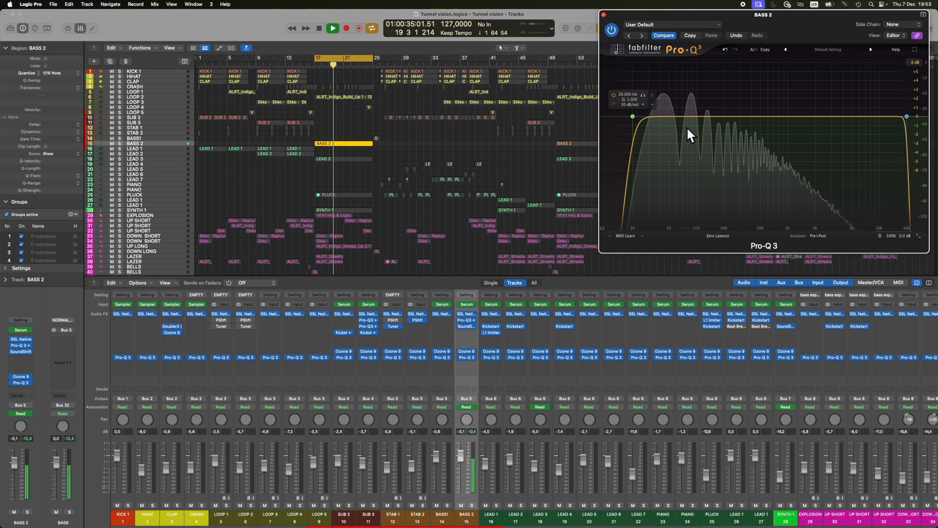
{"action": "left_click", "coordinate": [741, 117]}
{"action": "mouse_move", "coordinate": [633, 118]}
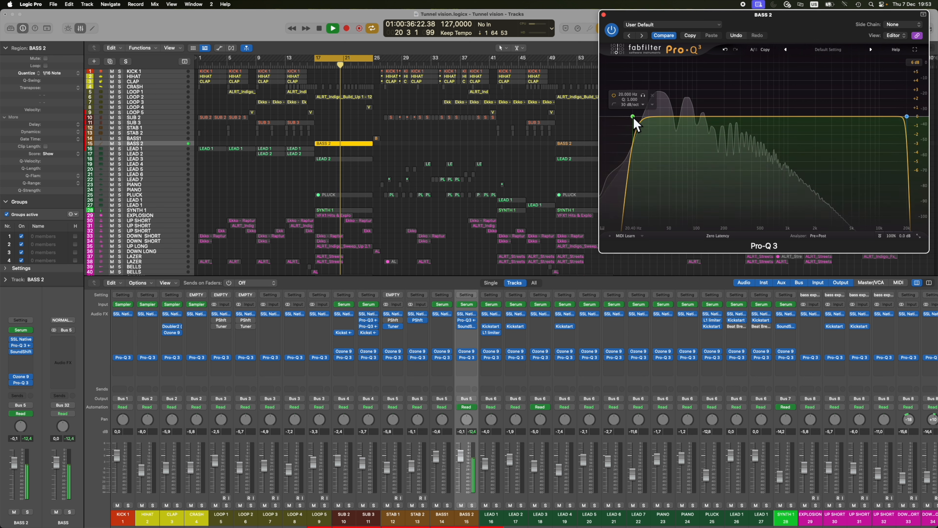
{"action": "left_click_drag", "start_coordinate": [634, 118], "coordinate": [636, 117]}
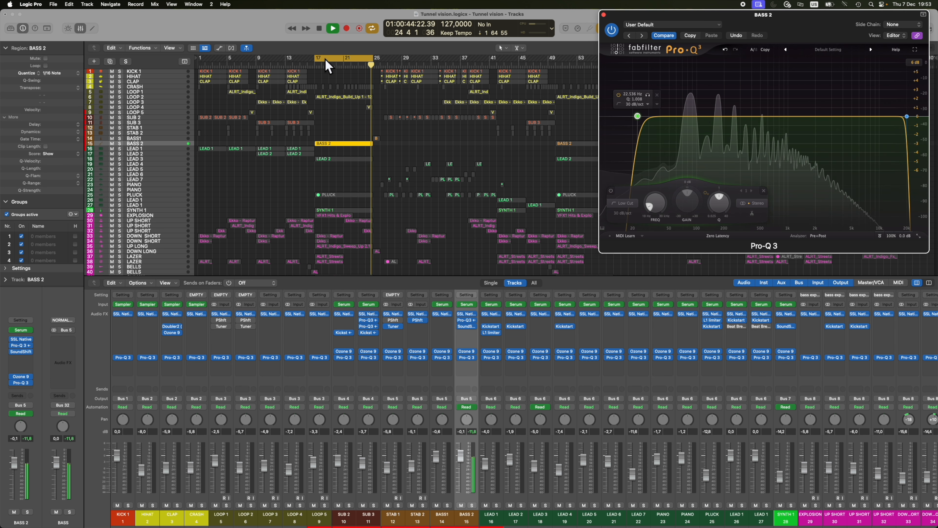
Set the cycle from bar 13 to 17 and raise the first LEAD 1 track's low cut to about 421 Hz
{"action": "left_click_drag", "start_coordinate": [289, 63], "coordinate": [318, 67]}
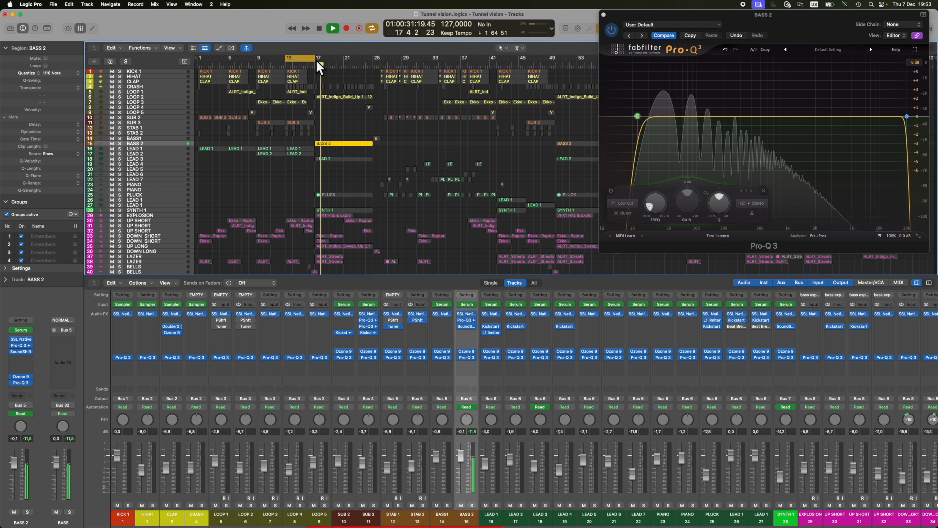
{"action": "key", "text": "Down"}
{"action": "key", "text": "space"}
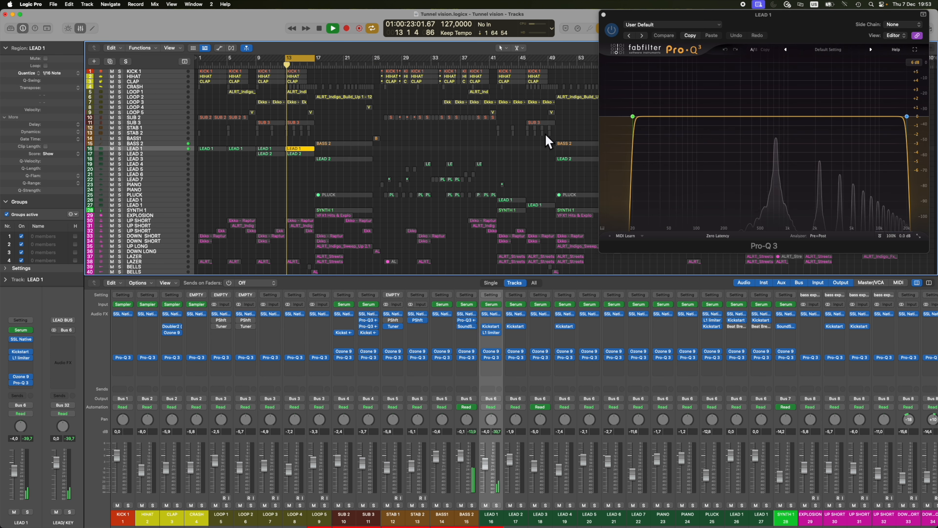
{"action": "left_click_drag", "start_coordinate": [635, 119], "coordinate": [754, 123]}
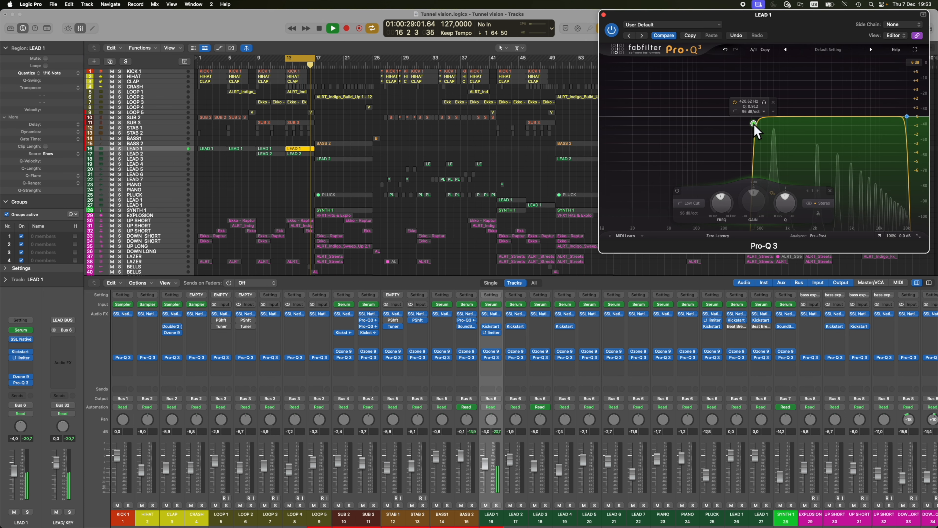
Raise the low cut in LEAD 2's Pro-Q 3, set its slope to 30 dB/oct and retune the cutoff frequency
{"action": "key", "text": "Down"}
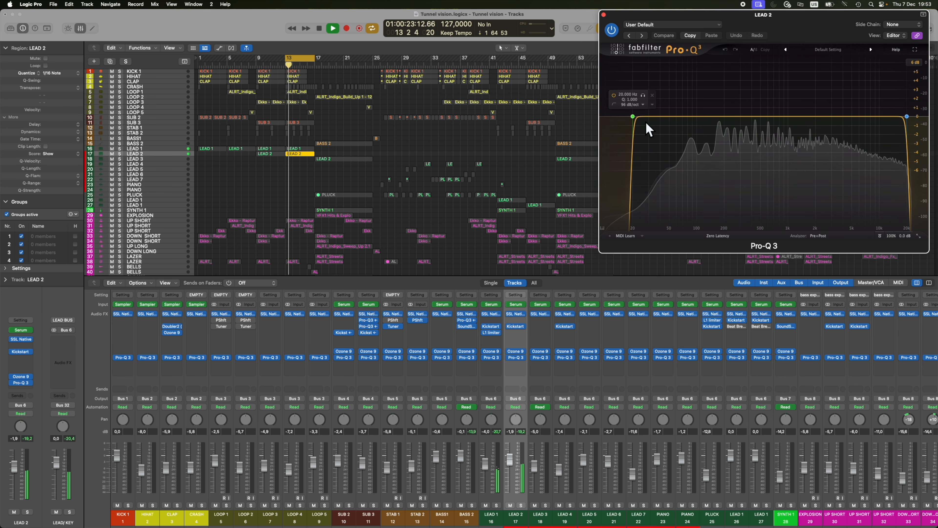
{"action": "left_click_drag", "start_coordinate": [633, 118], "coordinate": [688, 118]}
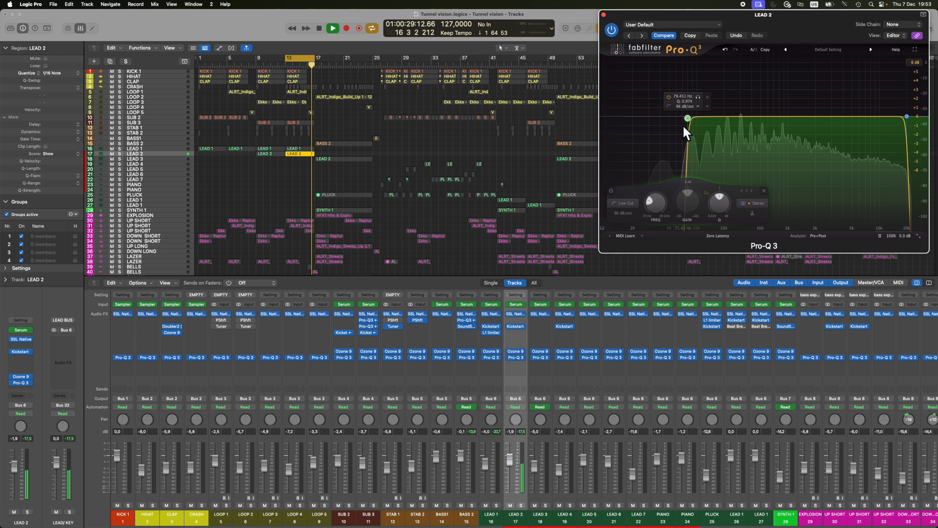
{"action": "left_click", "coordinate": [625, 215]}
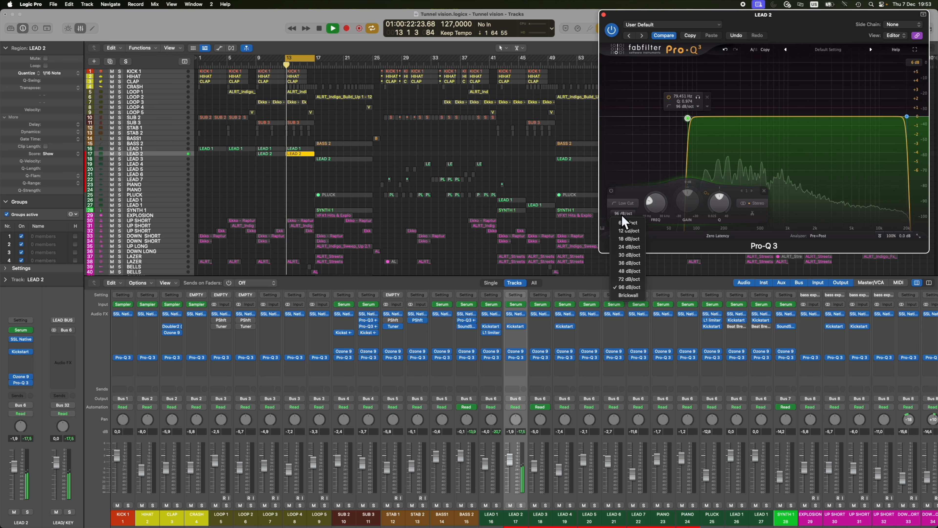
{"action": "left_click", "coordinate": [628, 259]}
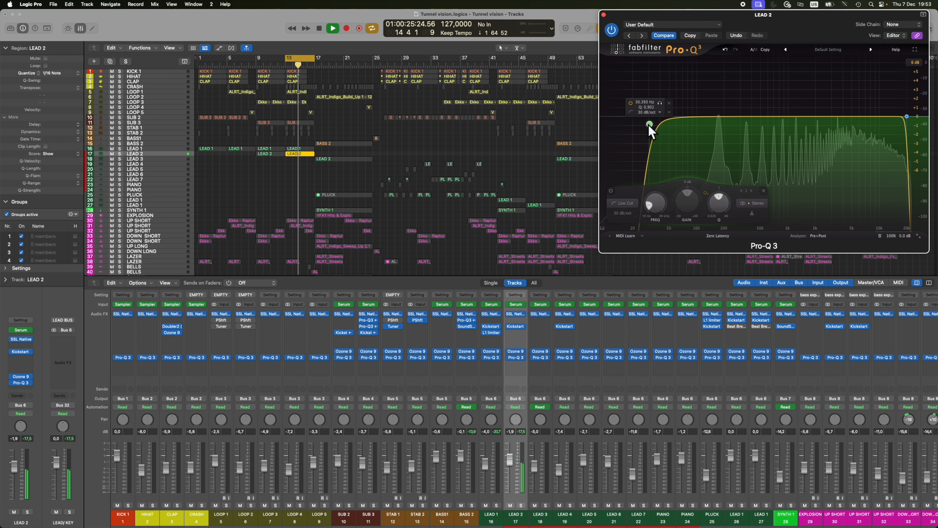
{"action": "left_click_drag", "start_coordinate": [688, 119], "coordinate": [711, 122]}
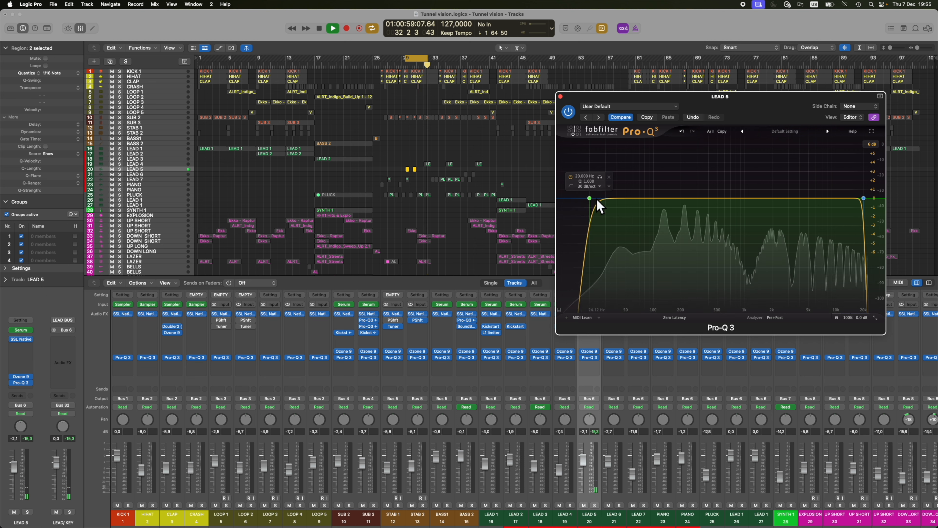
Raise the low cut frequency in LEAD 5's Pro-Q 3 and lower the low cut in LEAD 6's Pro-Q 3 slightly
{"action": "left_click_drag", "start_coordinate": [591, 199], "coordinate": [650, 200]}
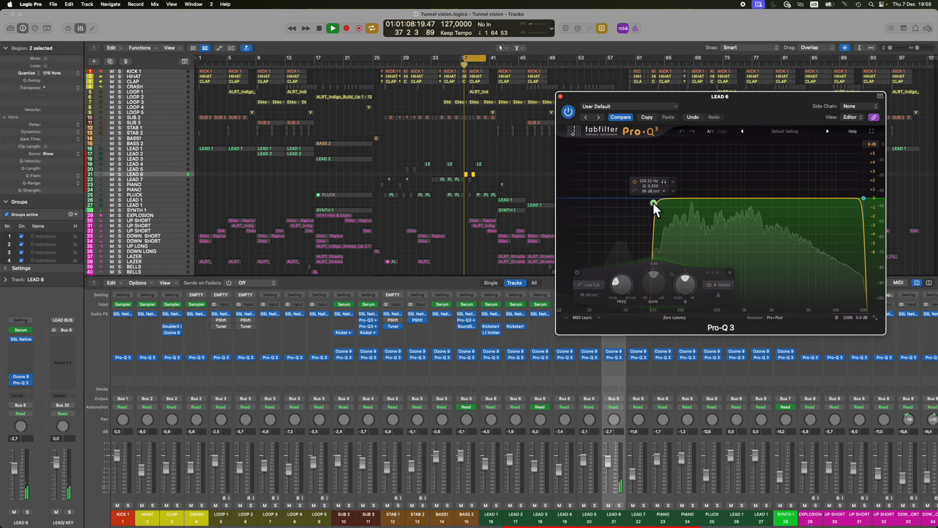
{"action": "mouse_move", "coordinate": [653, 204]}
{"action": "left_mouse_down"}
{"action": "mouse_move", "coordinate": [704, 202]}
{"action": "mouse_move", "coordinate": [639, 209]}
{"action": "left_mouse_up"}
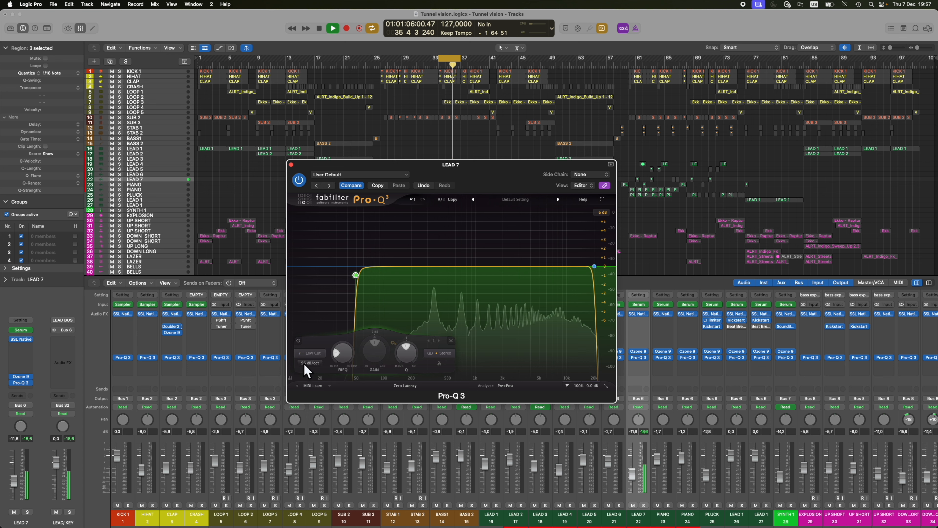
Set LEAD 7's low cut slope to 30 dB/oct and move its cutoff frequency slightly higher
{"action": "left_click", "coordinate": [303, 362]}
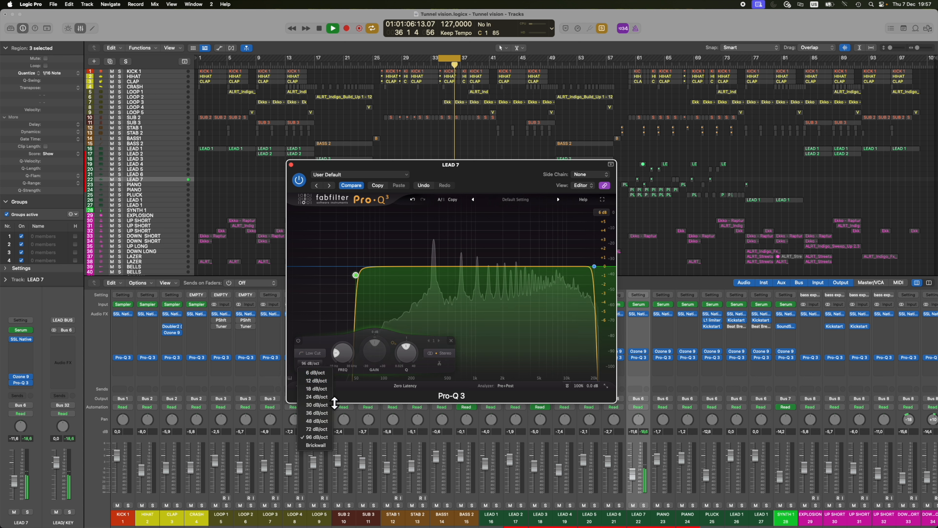
{"action": "left_click", "coordinate": [317, 405]}
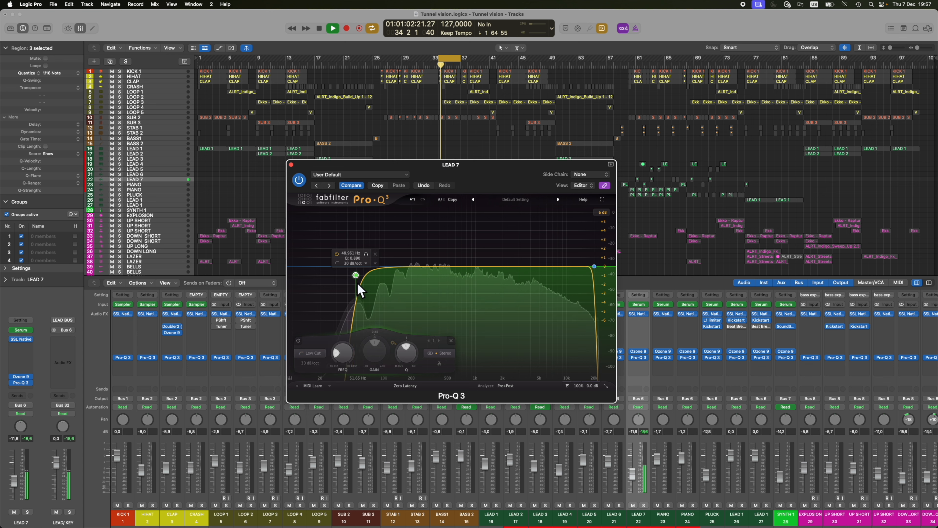
{"action": "mouse_move", "coordinate": [357, 279]}
{"action": "left_mouse_down"}
{"action": "mouse_move", "coordinate": [444, 266]}
{"action": "mouse_move", "coordinate": [366, 277]}
{"action": "left_mouse_up"}
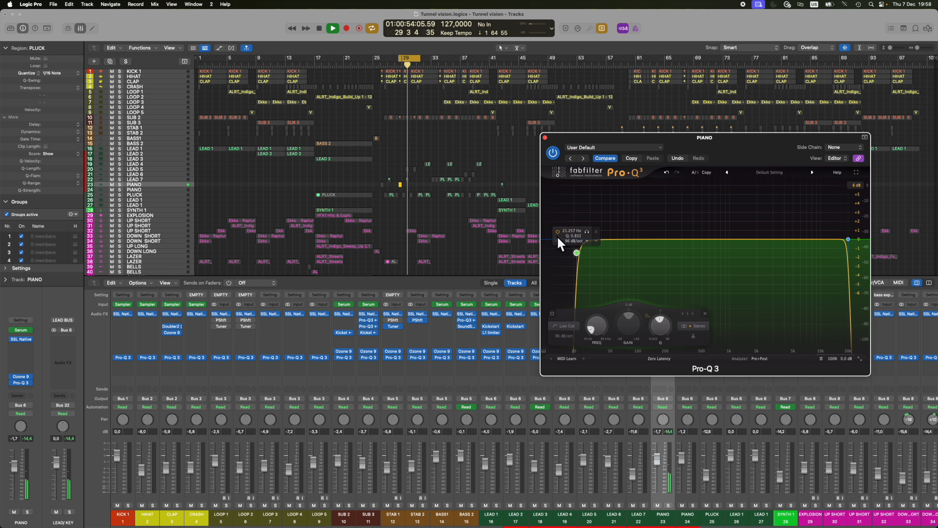
Set the low cut slope in the first PIANO track's Pro-Q 3 to 30 dB/oct
{"action": "left_click", "coordinate": [577, 241]}
{"action": "left_click", "coordinate": [583, 281]}
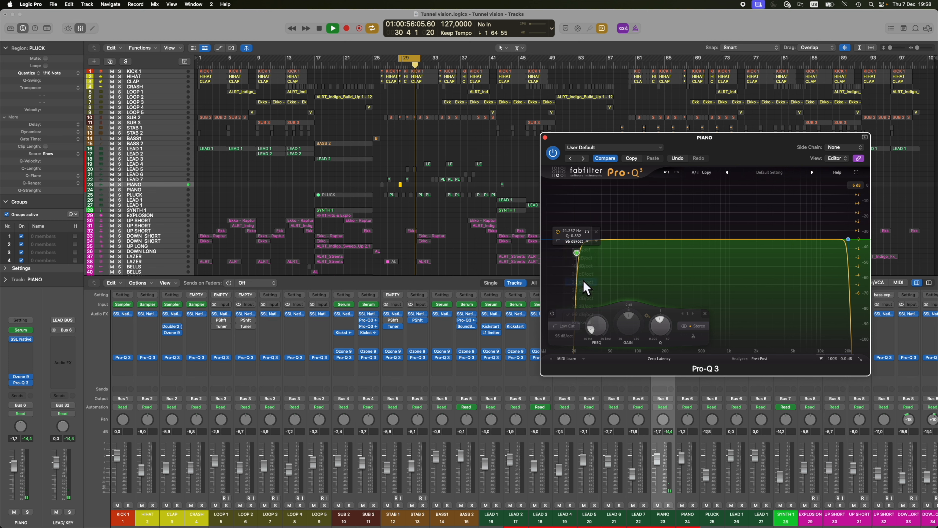